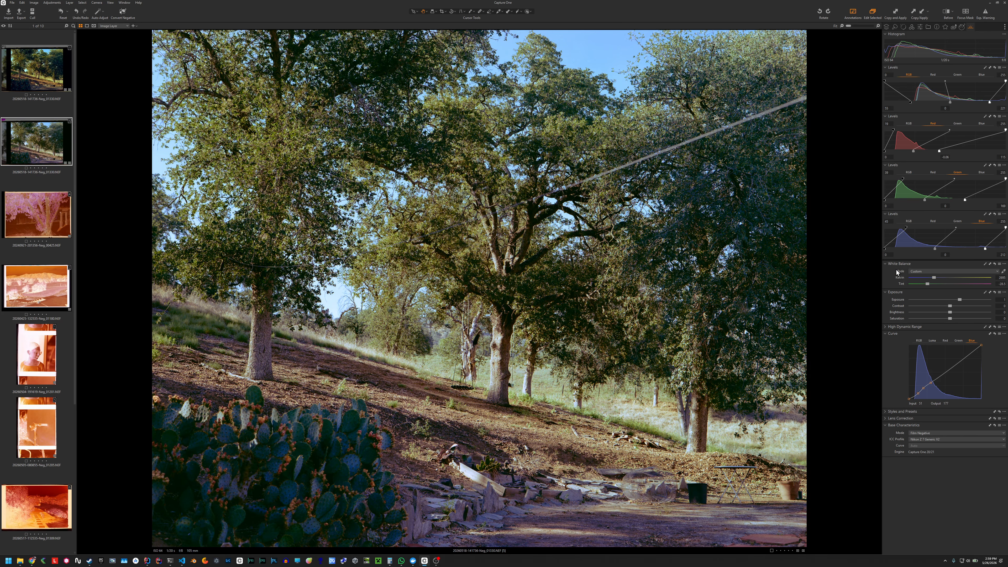
Step: Open the negative of the leafy tree with the wooden gate and sample the film border to set its white balance
{"action": "left_click", "coordinate": [48, 215]}
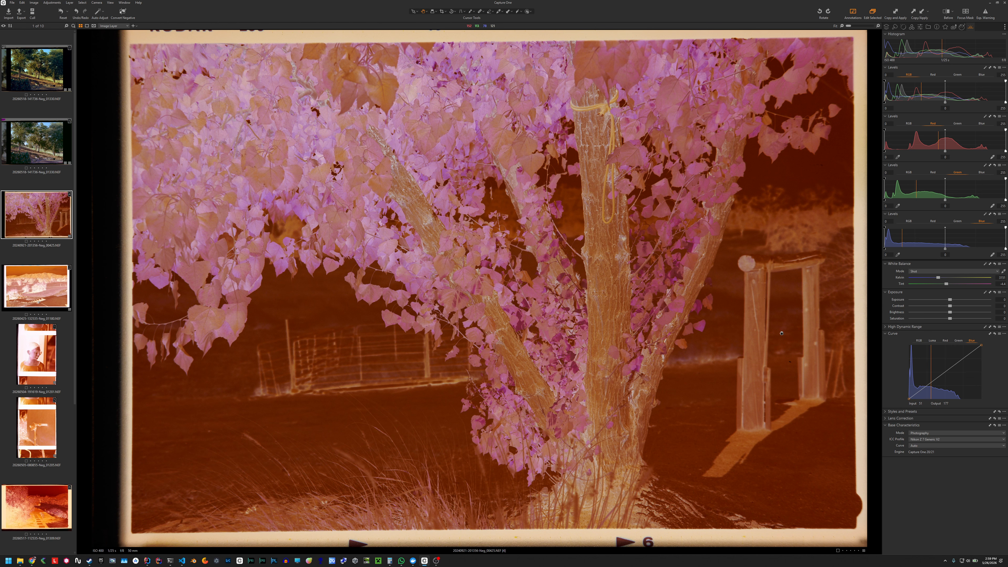
{"action": "left_click", "coordinate": [933, 435]}
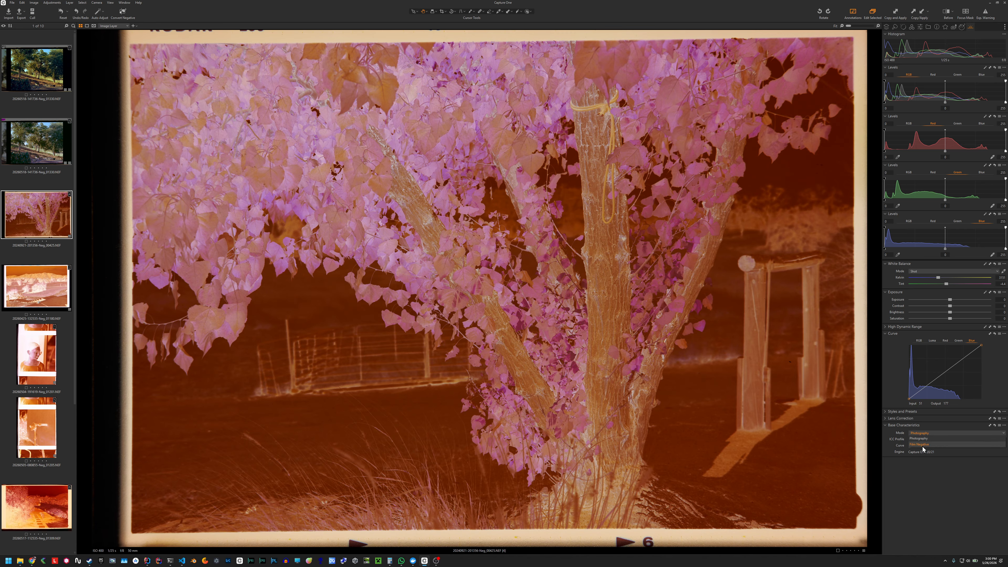
{"action": "left_click", "coordinate": [922, 466]}
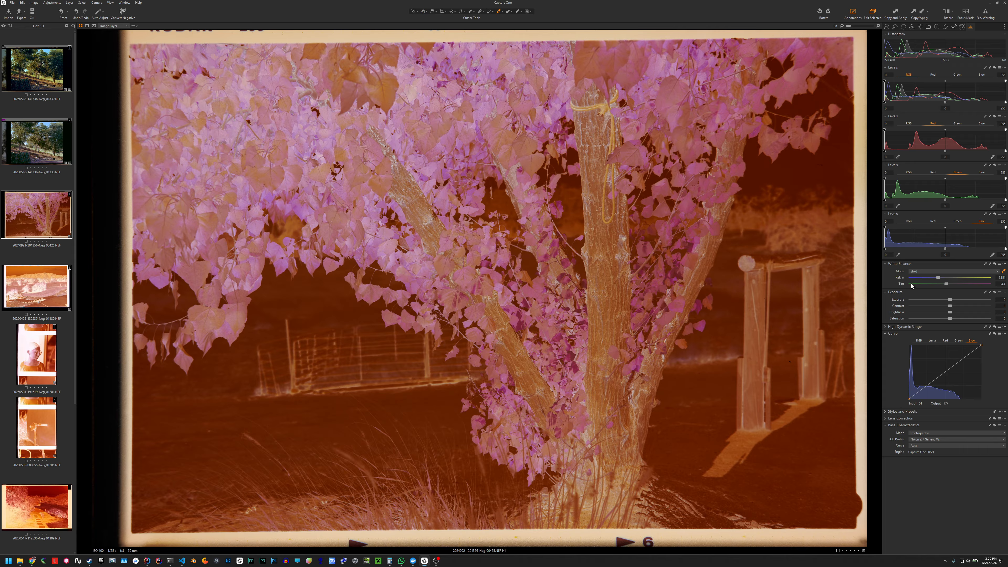
{"action": "left_click", "coordinate": [858, 285]}
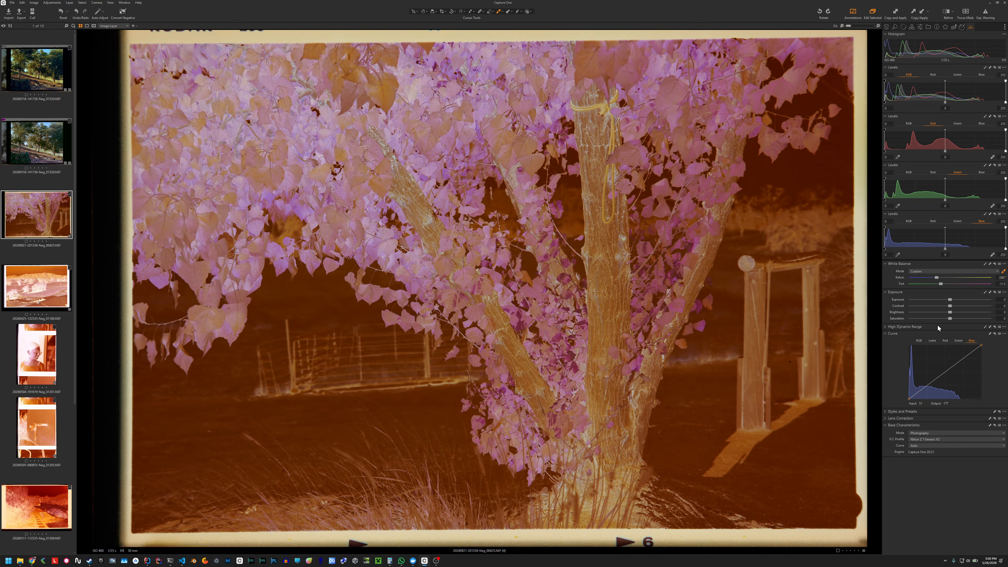
{"action": "left_click", "coordinate": [858, 278]}
Step: Crop the negative with an unconstrained ratio to the picture area, excluding the film border on all sides
{"action": "left_click", "coordinate": [445, 11]}
{"action": "left_click", "coordinate": [460, 38]}
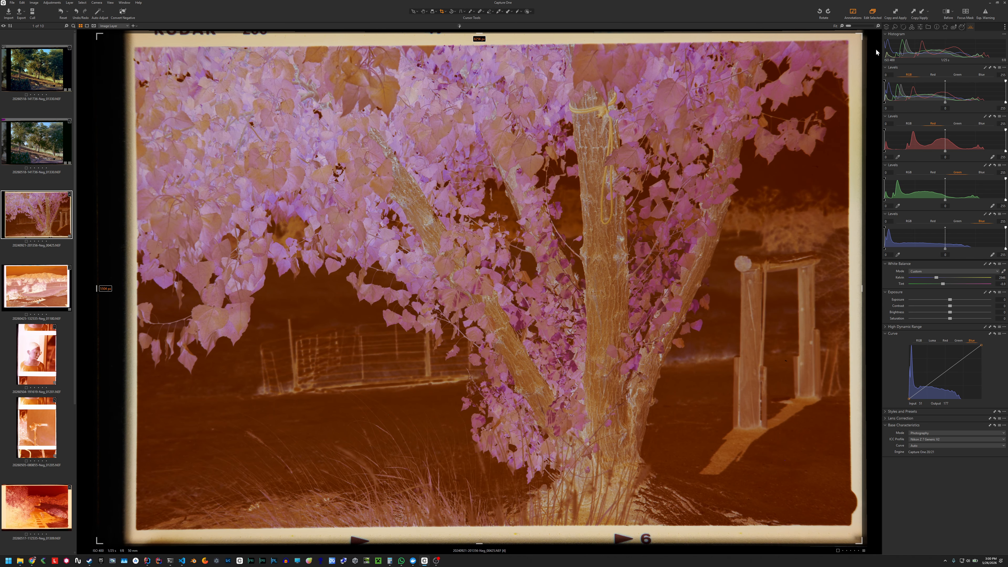
{"action": "left_click_drag", "start_coordinate": [862, 35], "coordinate": [843, 49]}
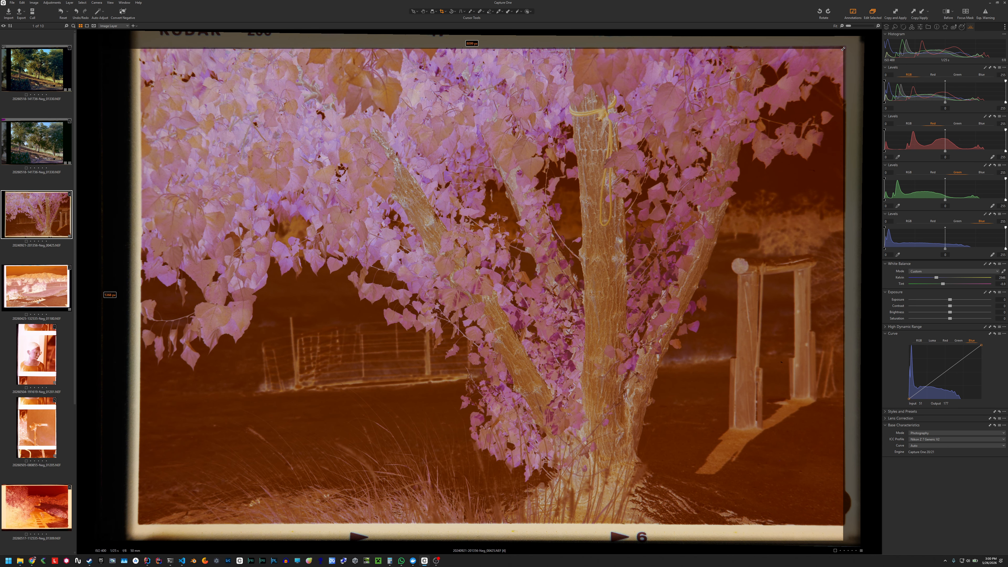
{"action": "left_click_drag", "start_coordinate": [138, 49], "coordinate": [142, 49]}
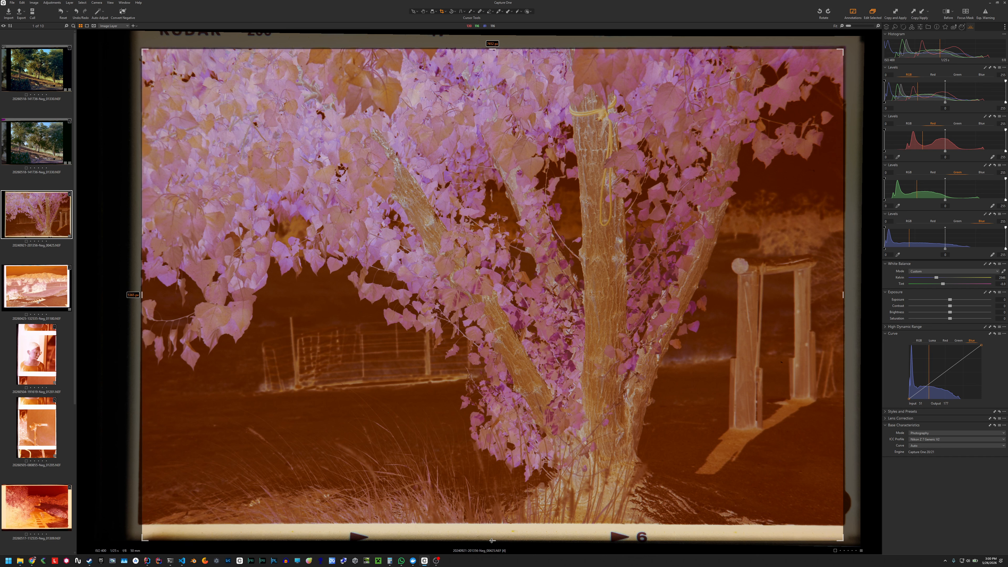
{"action": "left_click_drag", "start_coordinate": [492, 540], "coordinate": [494, 521]}
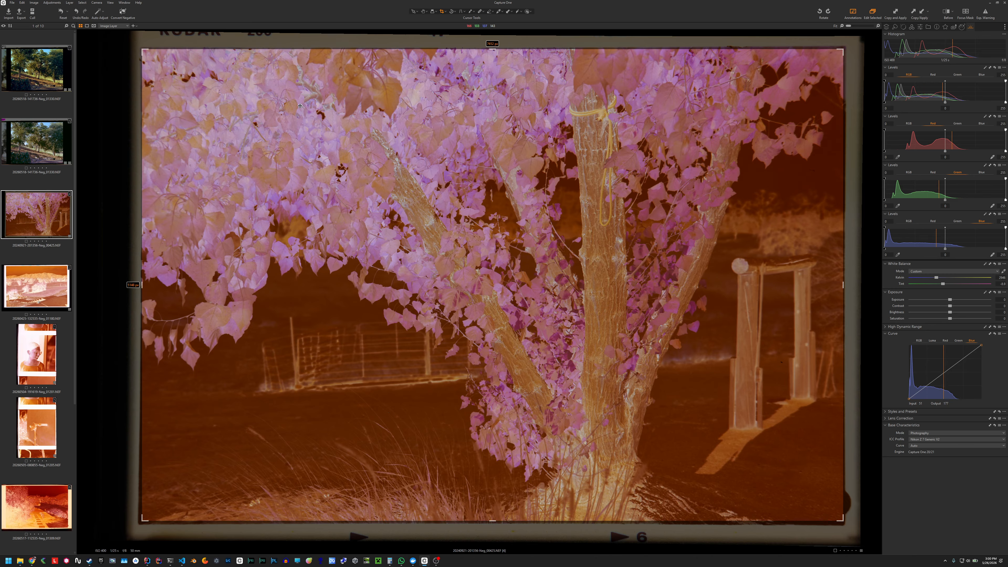
{"action": "left_click_drag", "start_coordinate": [493, 48], "coordinate": [493, 50]}
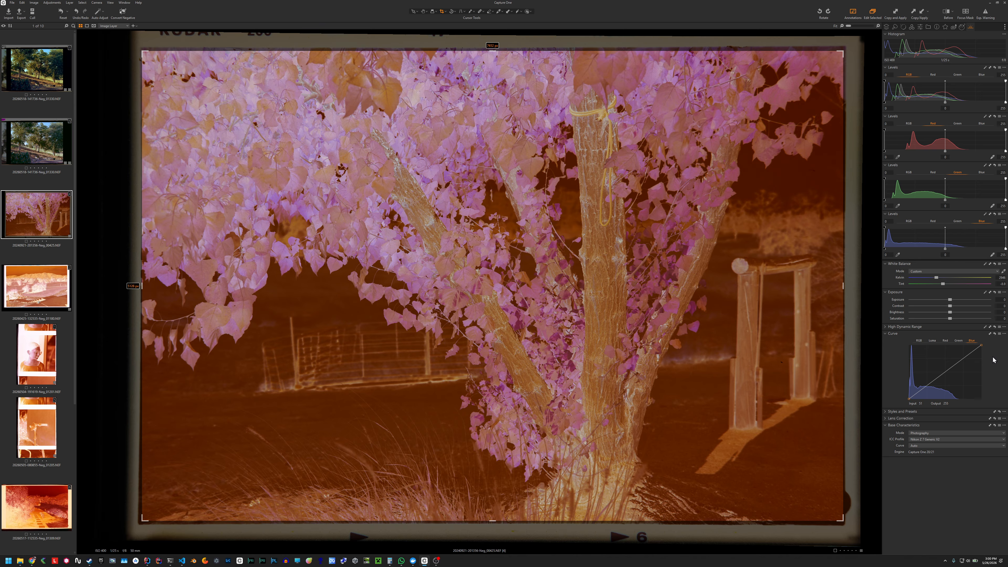
{"action": "left_click", "coordinate": [918, 340]}
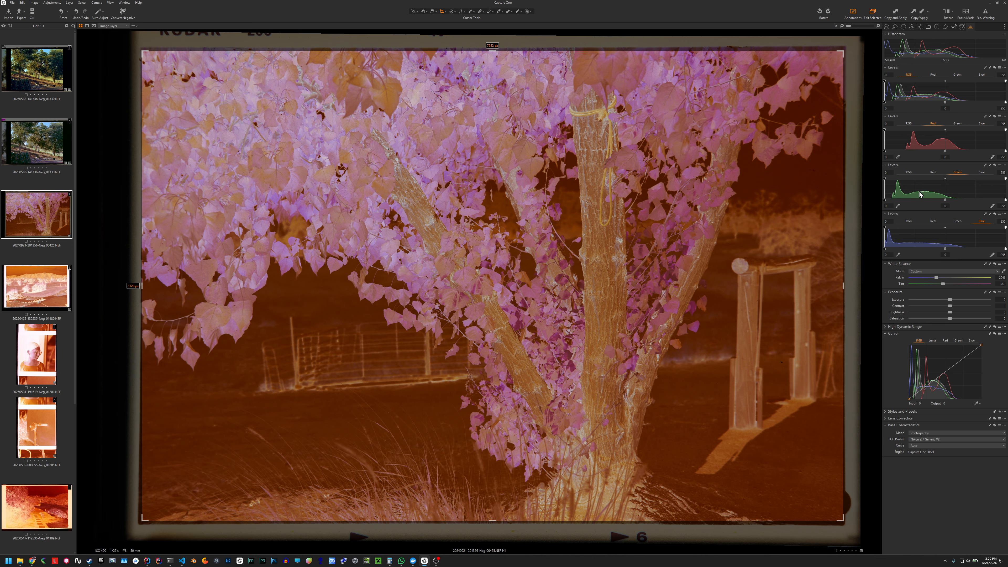
{"action": "left_click", "coordinate": [424, 11]}
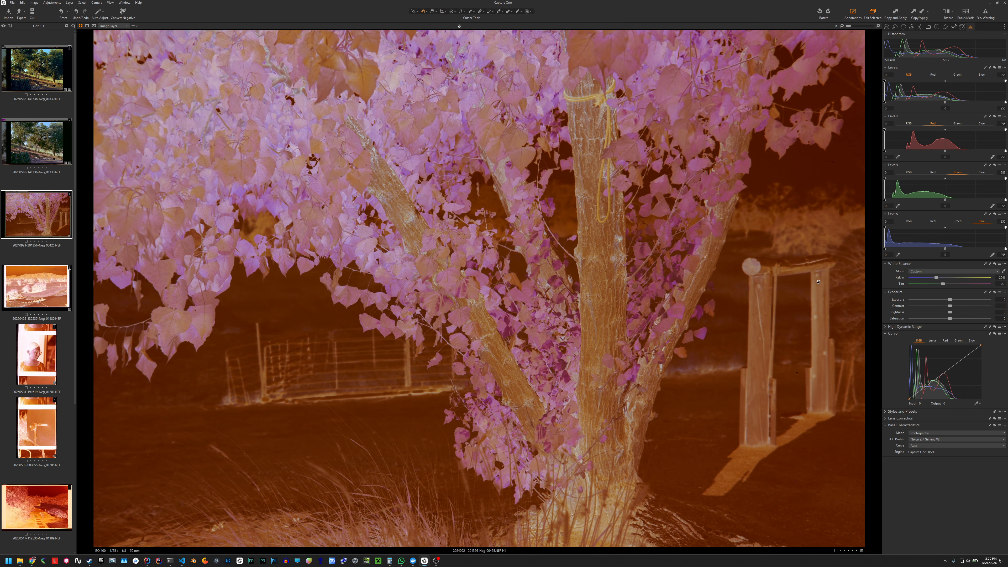
Step: Set the base characteristics mode to Film Negative
{"action": "left_click", "coordinate": [930, 434]}
{"action": "left_click", "coordinate": [928, 442]}
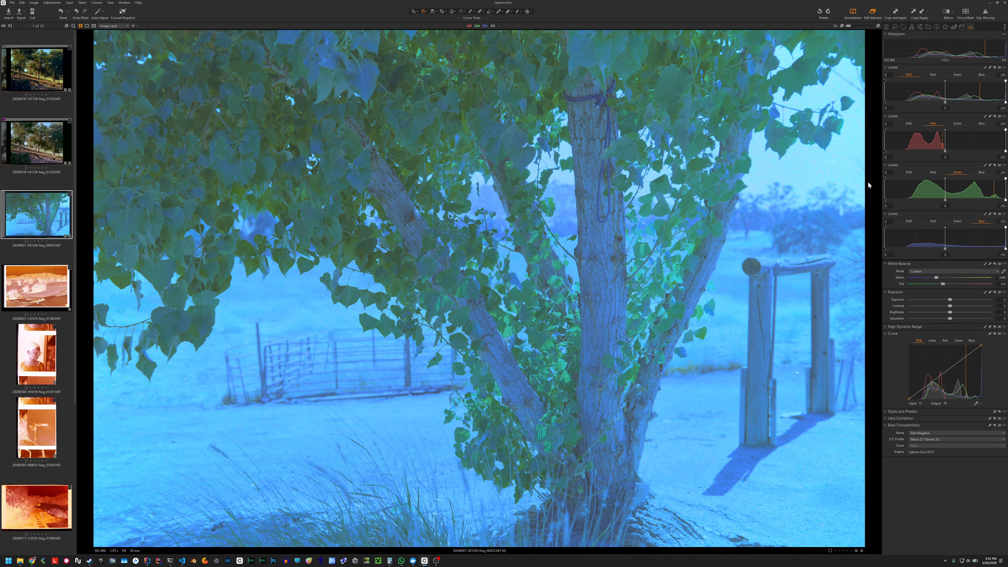
Step: Tighten the crop to the fence and lower tree trunks, cutting off the upper canopy, bright sky and wooden gate
{"action": "left_click", "coordinate": [445, 11]}
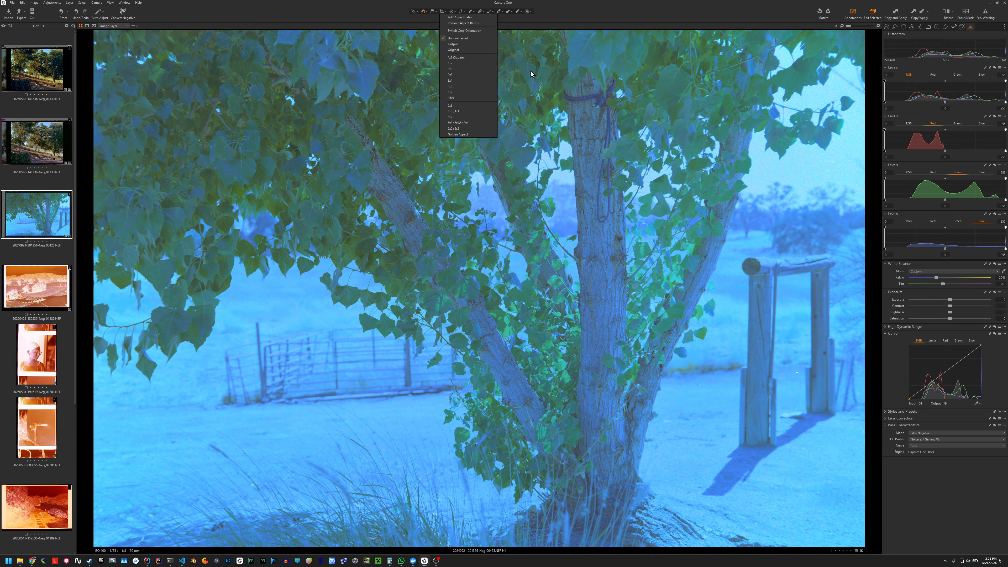
{"action": "left_click", "coordinate": [465, 39]}
{"action": "left_click_drag", "start_coordinate": [842, 53], "coordinate": [666, 204]}
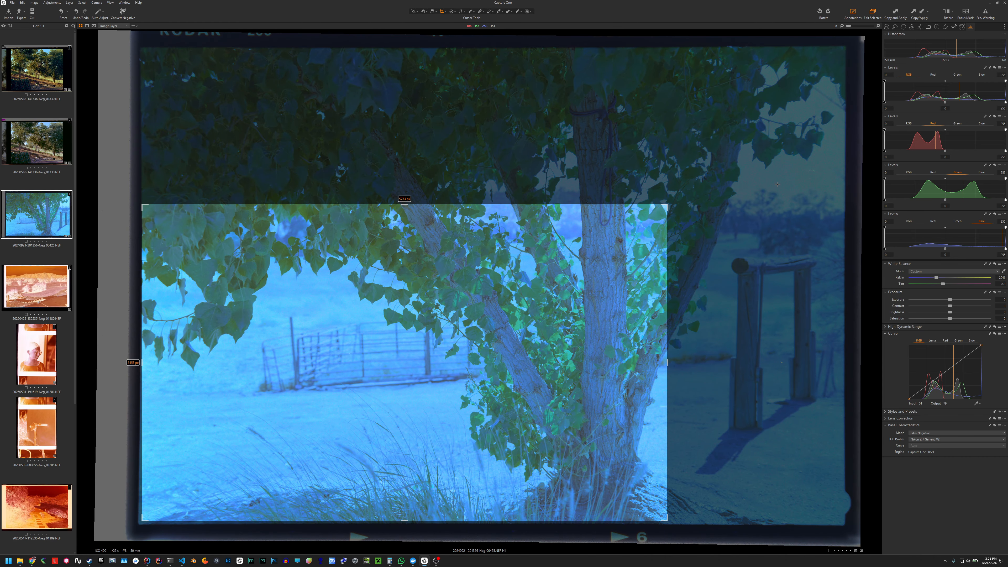
{"action": "left_click_drag", "start_coordinate": [667, 269], "coordinate": [723, 272]}
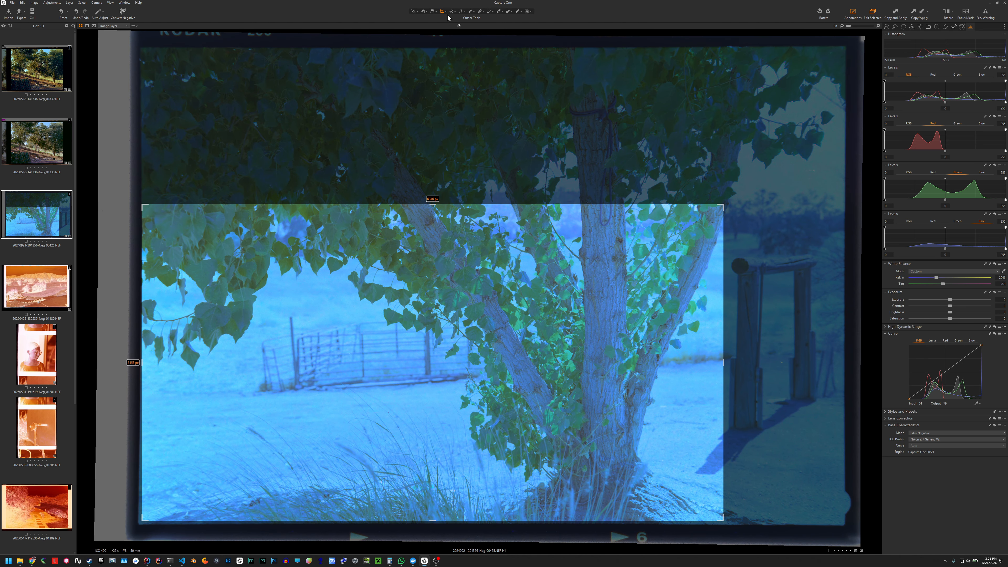
{"action": "left_click", "coordinate": [423, 11]}
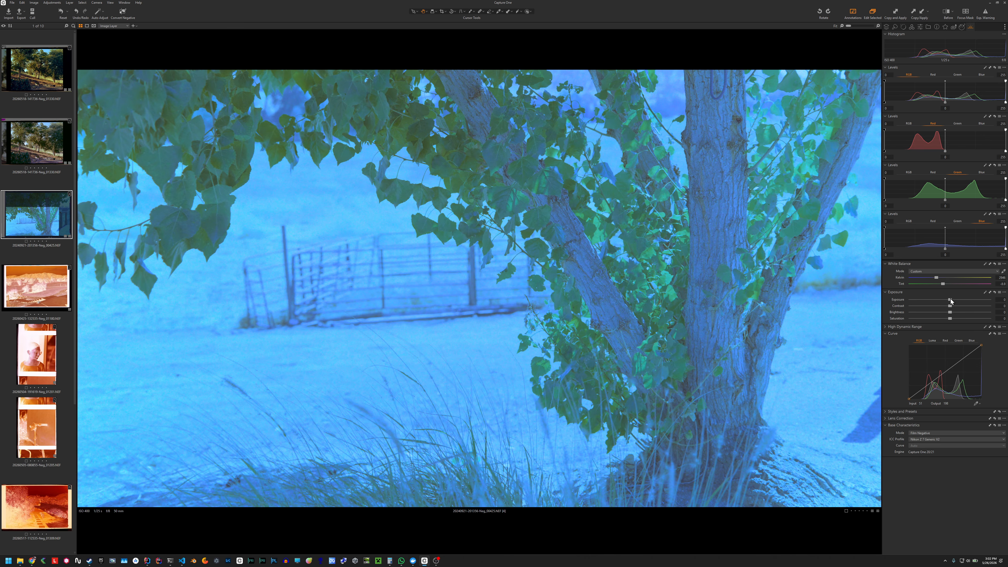
Step: Lower the exposure to -1.5
{"action": "left_click_drag", "start_coordinate": [950, 301], "coordinate": [937, 299]}
{"action": "left_click_drag", "start_coordinate": [935, 299], "coordinate": [937, 299]}
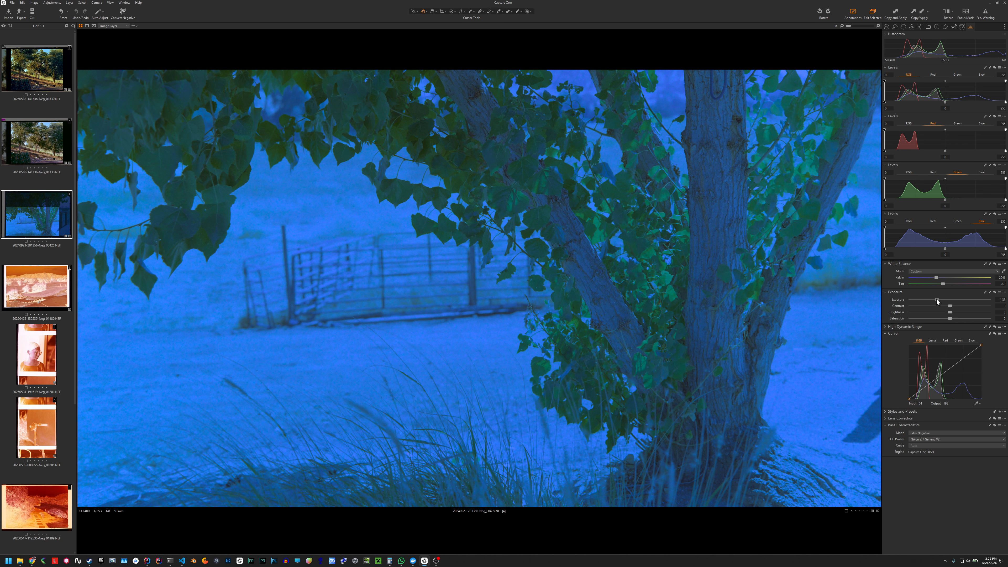
{"action": "left_click_drag", "start_coordinate": [936, 300], "coordinate": [935, 298]}
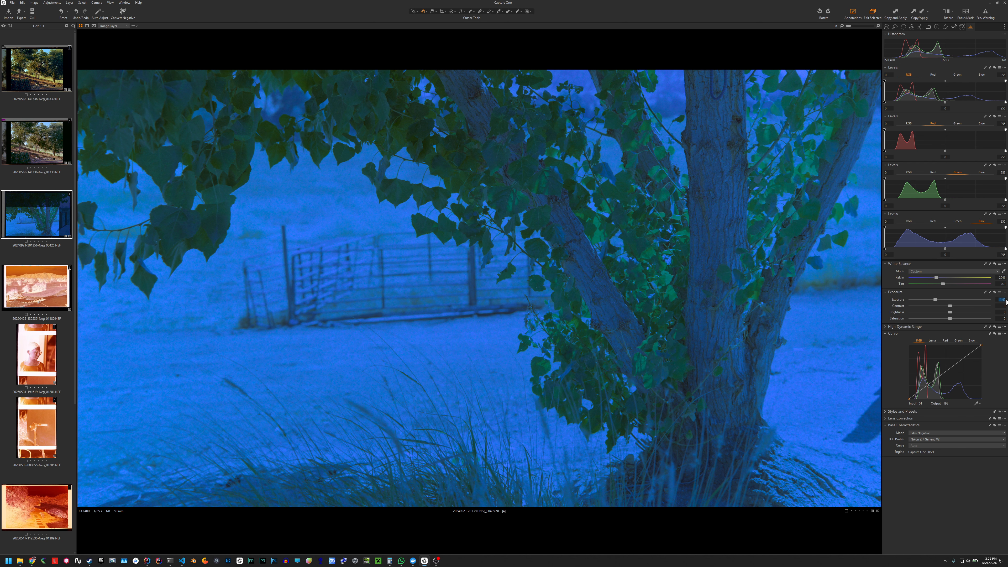
{"action": "type", "text": "-"}
Step: Raise the green channel's output shadow level and lower its input highlight level, checking the spread in the green curve histogram
{"action": "left_click_drag", "start_coordinate": [885, 178], "coordinate": [906, 182]}
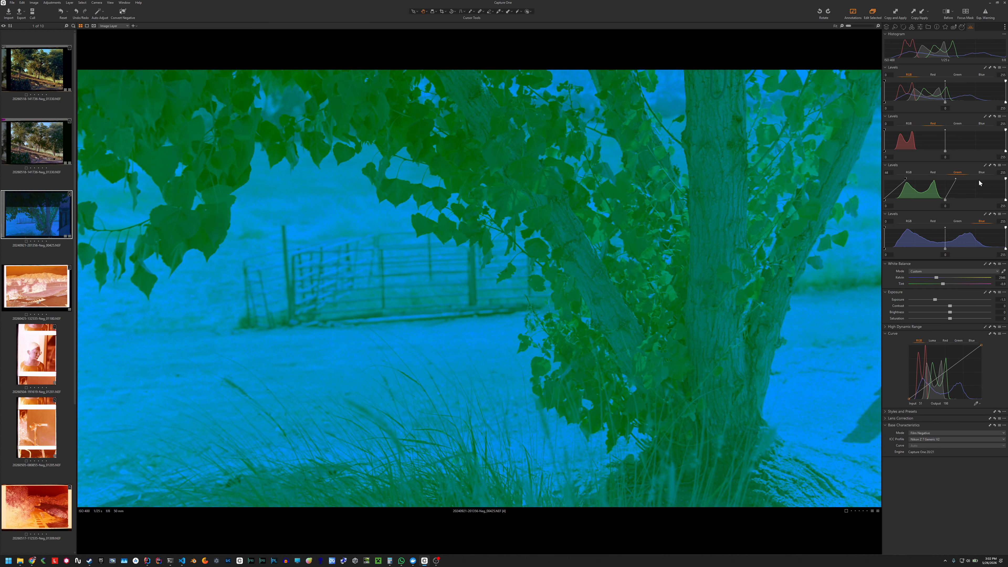
{"action": "left_click_drag", "start_coordinate": [1005, 202], "coordinate": [968, 198]}
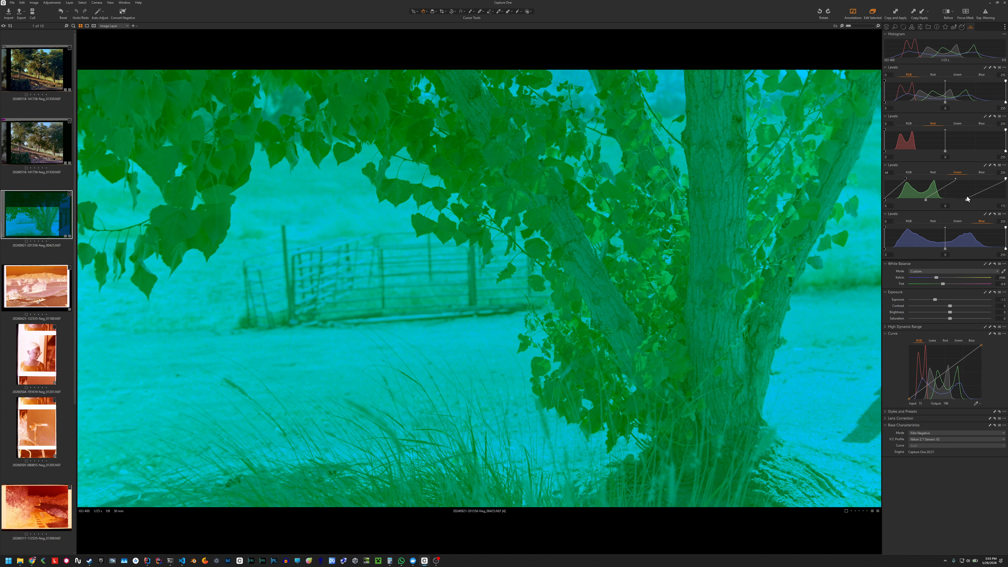
{"action": "left_click_drag", "start_coordinate": [905, 179], "coordinate": [900, 181]}
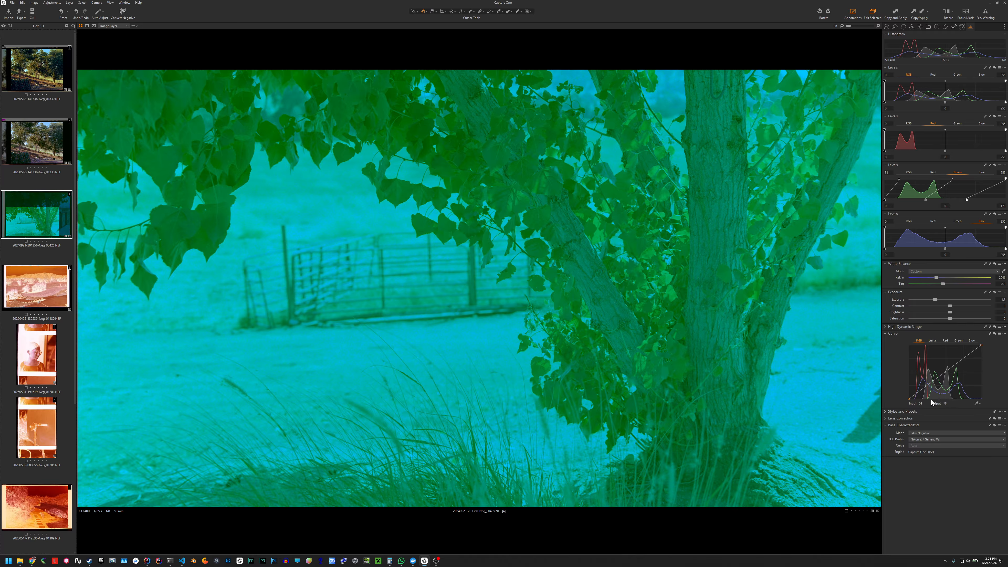
{"action": "left_click", "coordinate": [957, 340]}
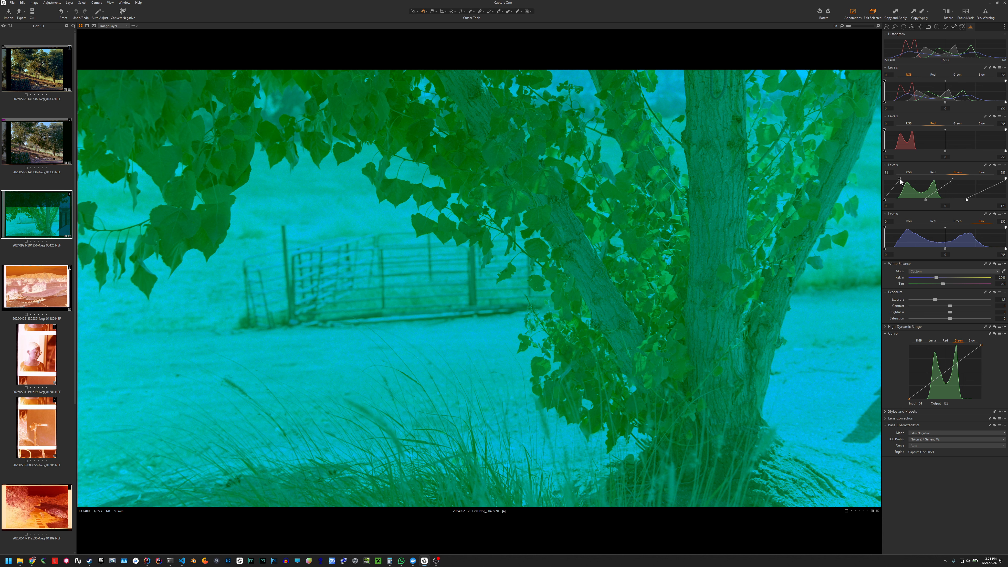
{"action": "left_click_drag", "start_coordinate": [900, 182], "coordinate": [900, 181]}
{"action": "left_click_drag", "start_coordinate": [980, 348], "coordinate": [980, 347]}
{"action": "left_click_drag", "start_coordinate": [967, 200], "coordinate": [966, 200]}
Step: Raise the blue channel's output shadow level and lower its output highlight level to about 211 to match the green channel
{"action": "left_click", "coordinate": [971, 340]}
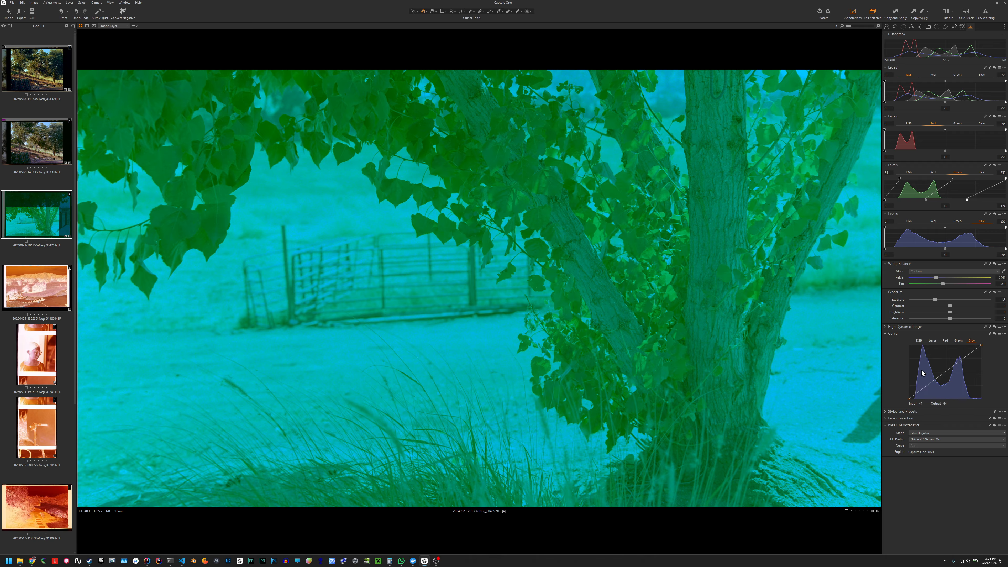
{"action": "left_click", "coordinate": [918, 340]}
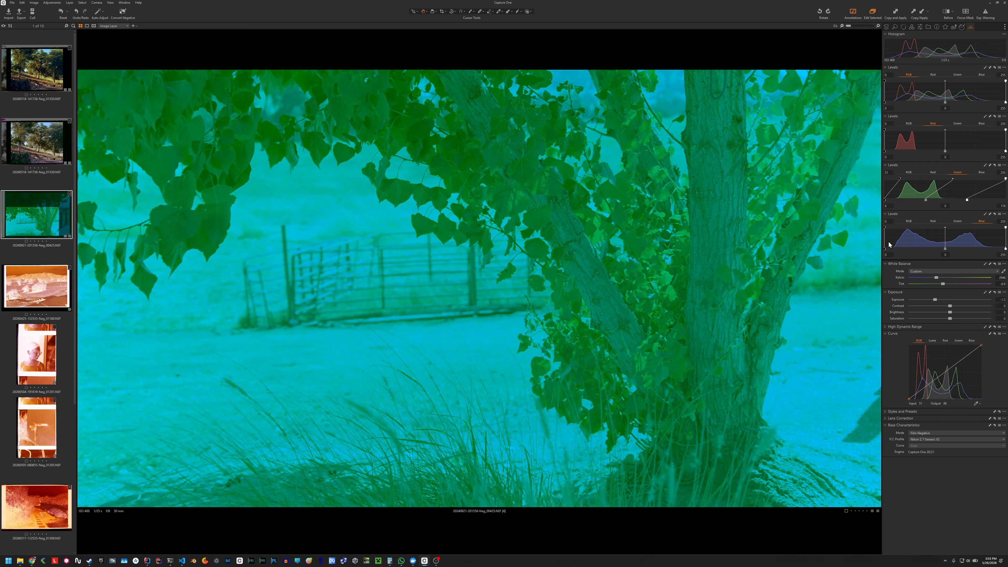
{"action": "left_click_drag", "start_coordinate": [884, 227], "coordinate": [909, 226]}
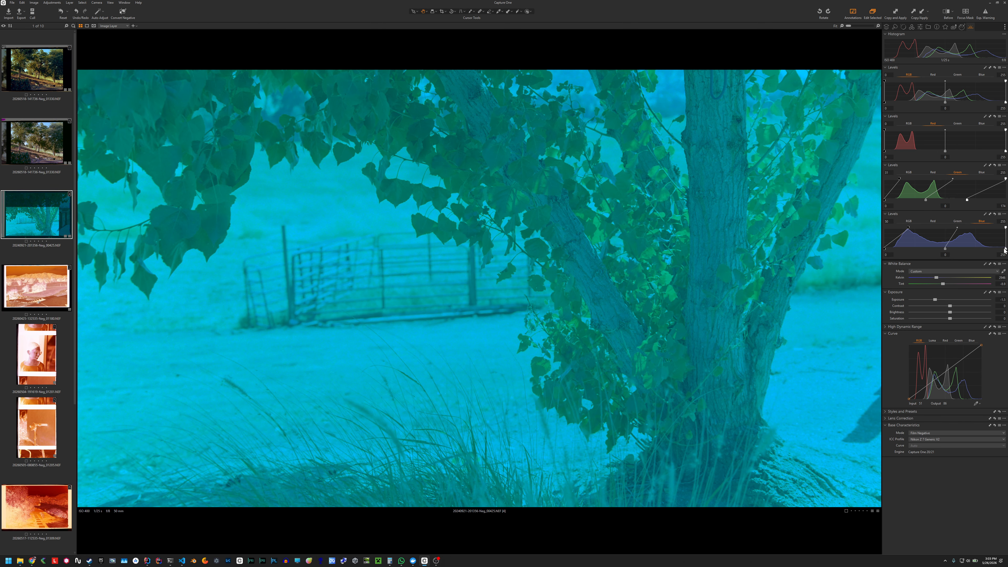
{"action": "left_click_drag", "start_coordinate": [1004, 249], "coordinate": [983, 228]}
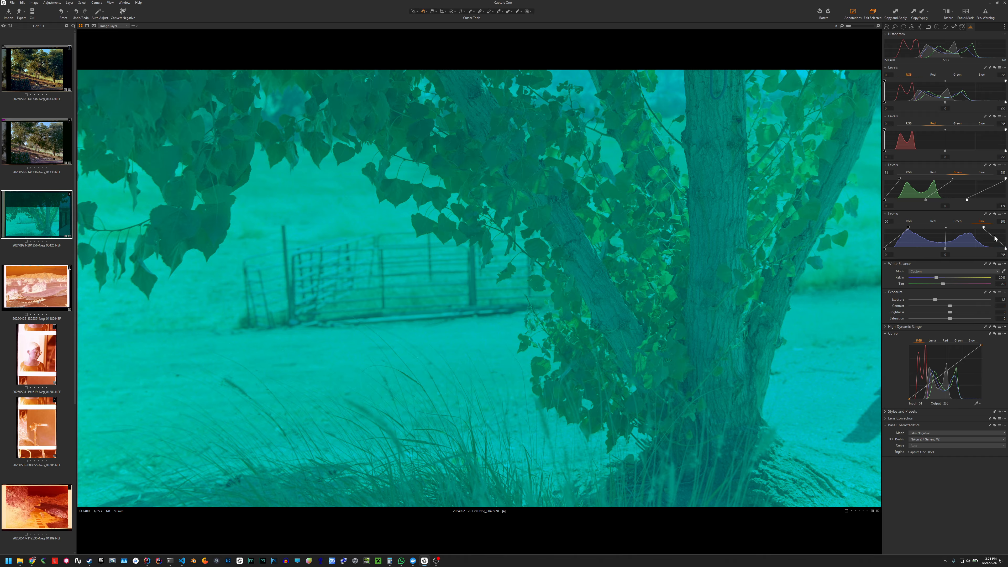
{"action": "left_click_drag", "start_coordinate": [983, 227], "coordinate": [984, 228]}
Step: Fine-tune the green input highlight, raise the red channel's output shadow to about 38 and lower its input highlight to about 90
{"action": "left_click_drag", "start_coordinate": [967, 199], "coordinate": [966, 200]}
{"action": "left_click_drag", "start_coordinate": [885, 130], "coordinate": [903, 129]}
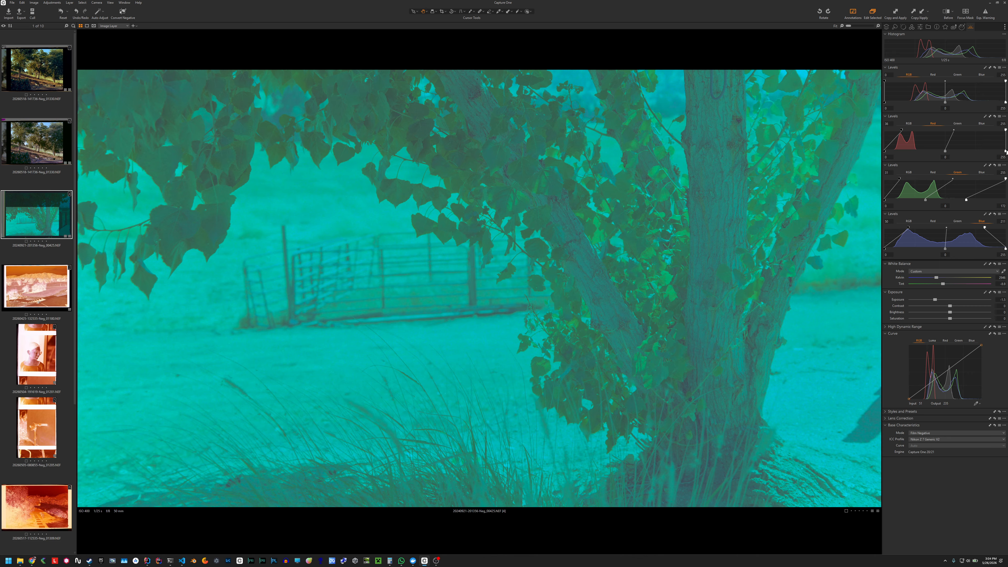
{"action": "left_click_drag", "start_coordinate": [1005, 151], "coordinate": [927, 153]}
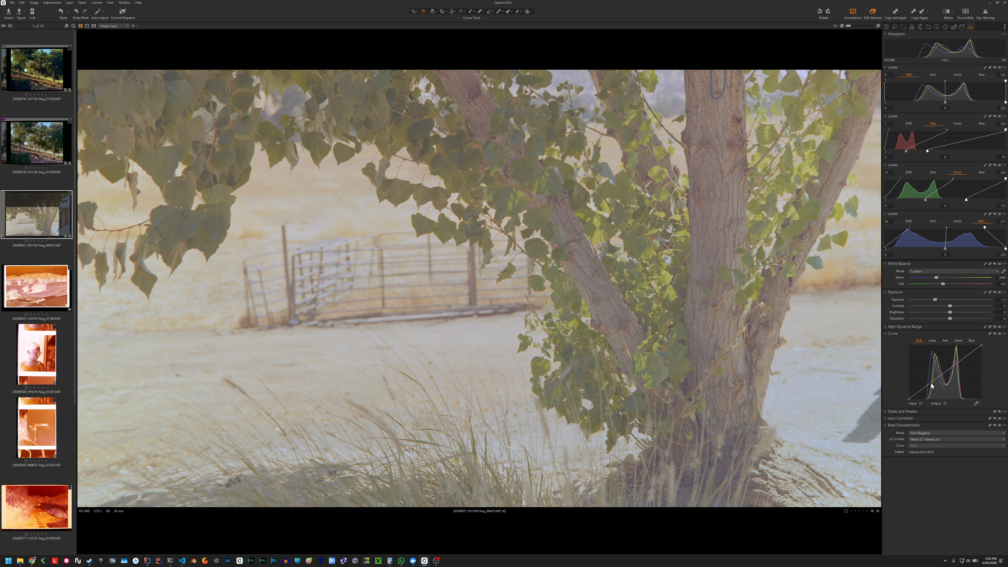
Step: Expand the crop back to the full picture area inside the film border
{"action": "left_click", "coordinate": [443, 13]}
{"action": "left_click_drag", "start_coordinate": [722, 210], "coordinate": [832, 51]}
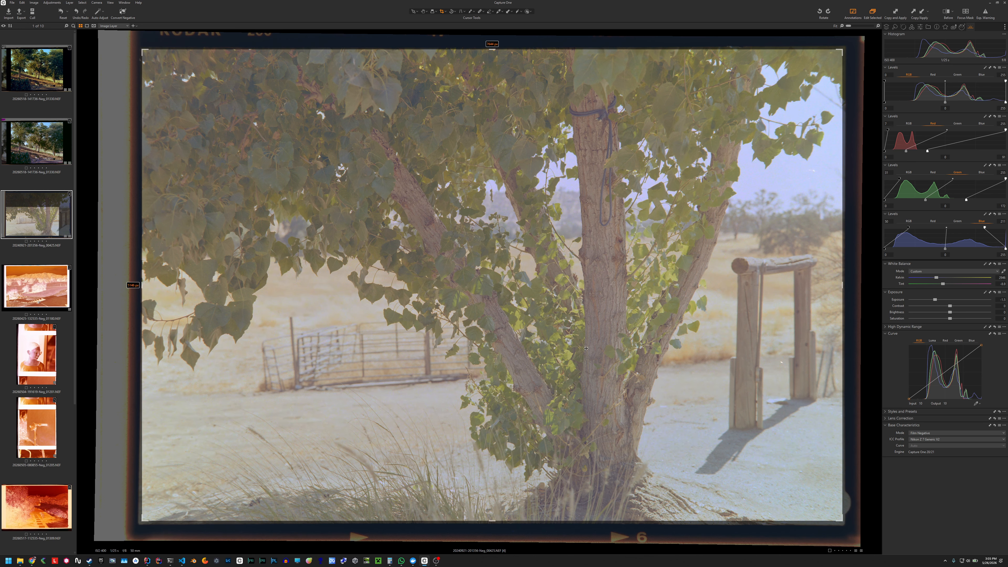
{"action": "left_click", "coordinate": [423, 12]}
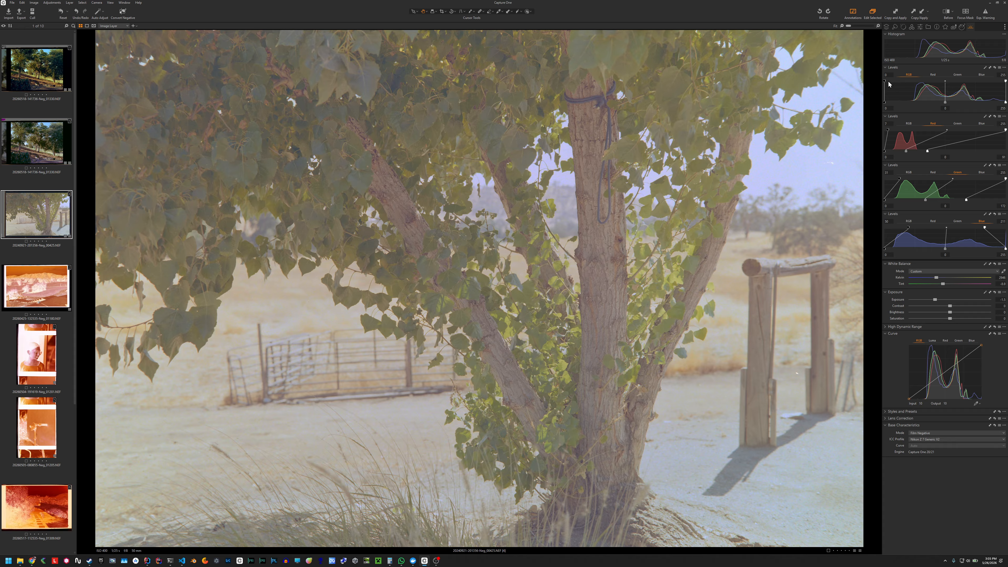
Step: Try adding contrast with the RGB levels' shadow and highlight input points, and return both points to the full range
{"action": "left_click_drag", "start_coordinate": [885, 103], "coordinate": [908, 104]}
{"action": "left_click_drag", "start_coordinate": [1005, 103], "coordinate": [993, 103]}
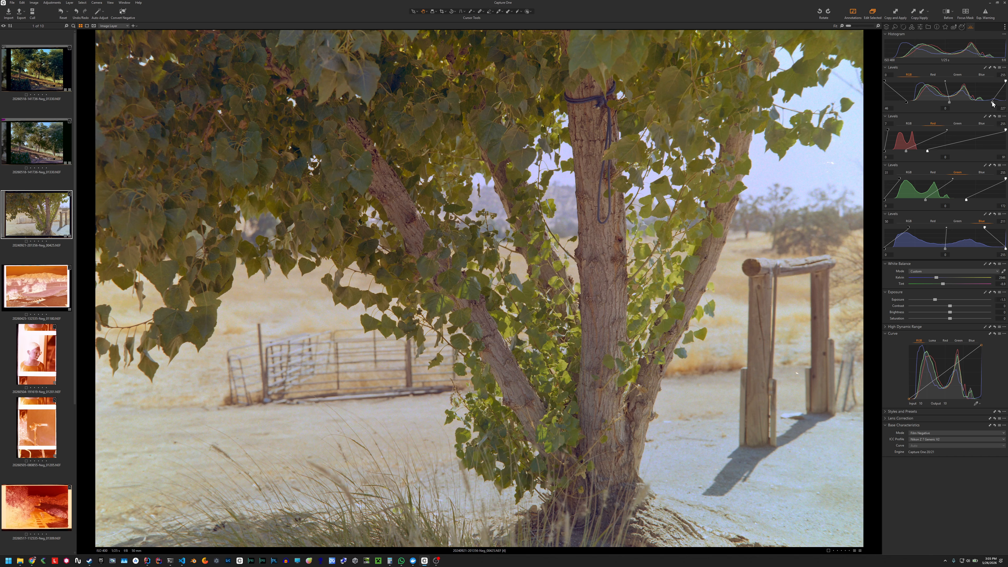
{"action": "left_click_drag", "start_coordinate": [990, 104], "coordinate": [977, 104]}
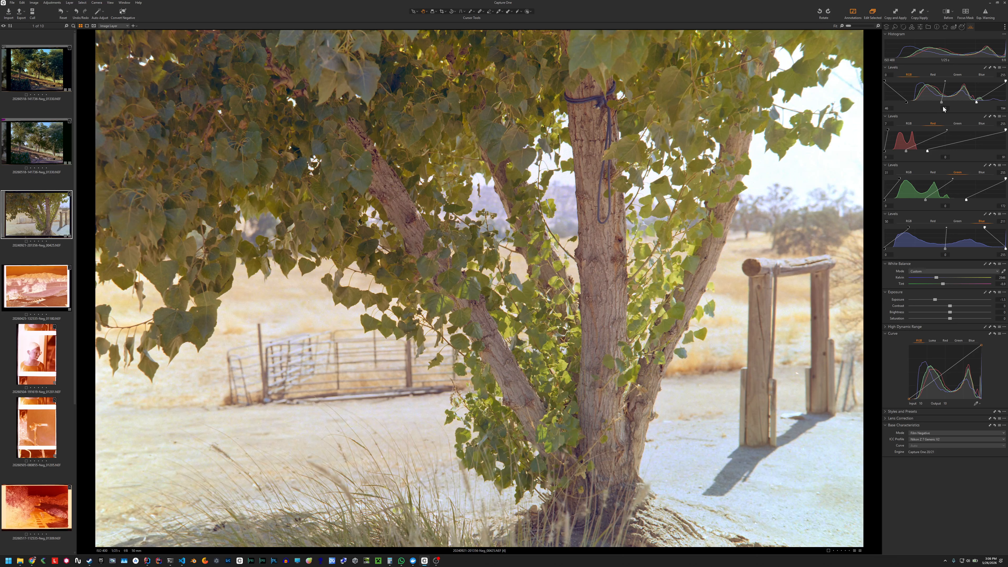
{"action": "left_click_drag", "start_coordinate": [908, 105], "coordinate": [914, 105]}
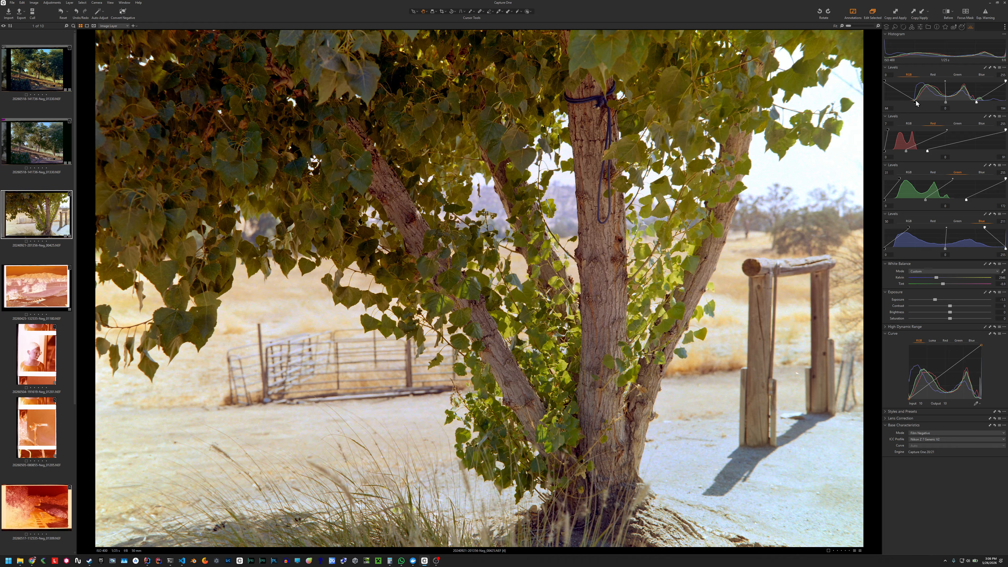
{"action": "left_click_drag", "start_coordinate": [914, 105], "coordinate": [874, 107]}
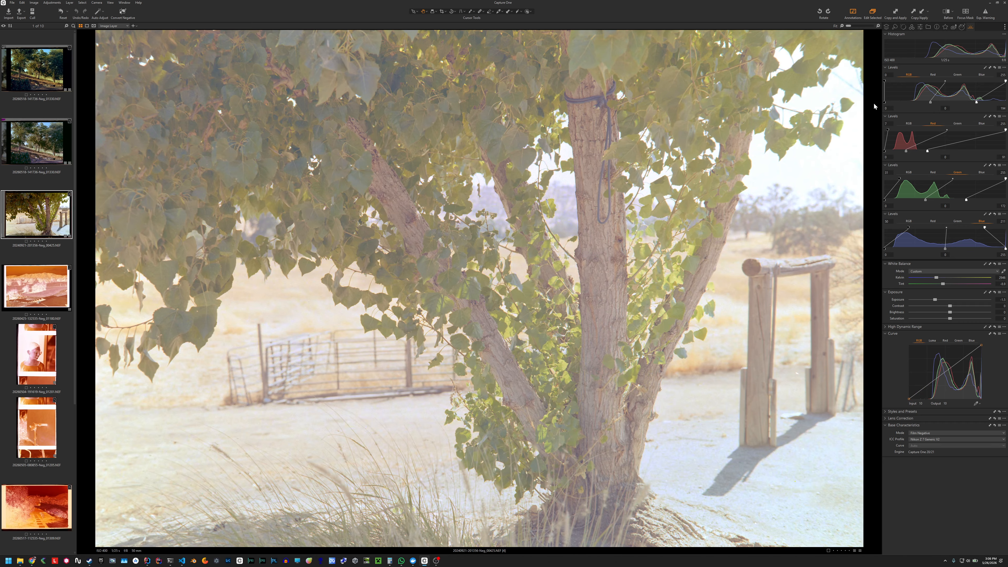
{"action": "left_click_drag", "start_coordinate": [976, 104], "coordinate": [1006, 104]}
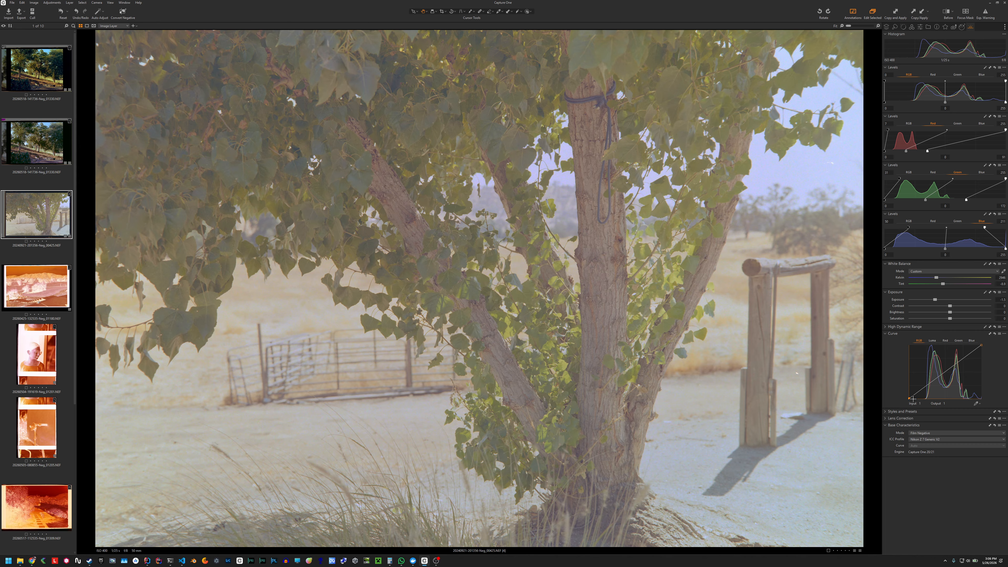
Step: Pull the RGB curve's black point inward to the histogram edge, and test the same for the white point before returning it to full range
{"action": "left_click_drag", "start_coordinate": [908, 398], "coordinate": [924, 402]}
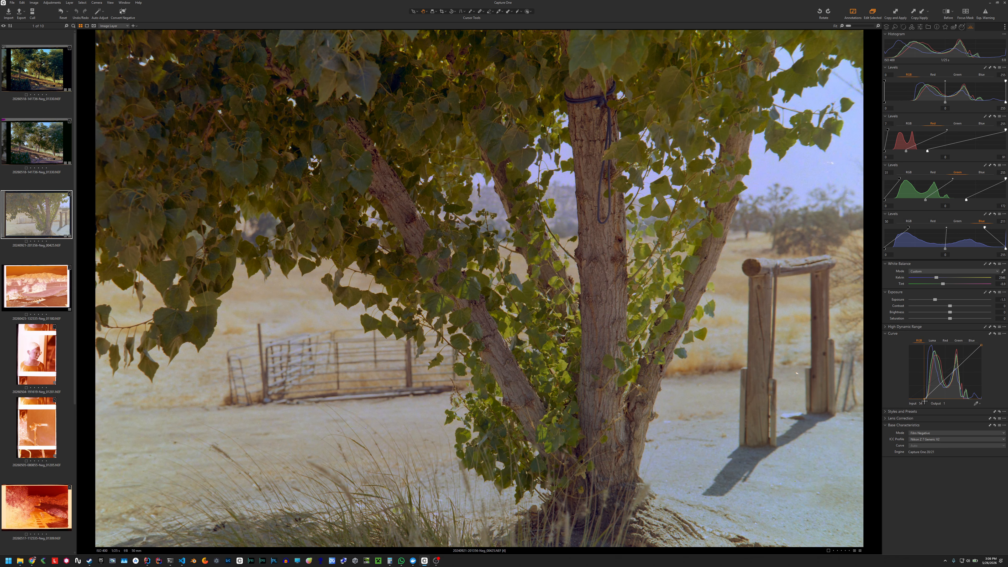
{"action": "left_click_drag", "start_coordinate": [982, 345], "coordinate": [959, 334]}
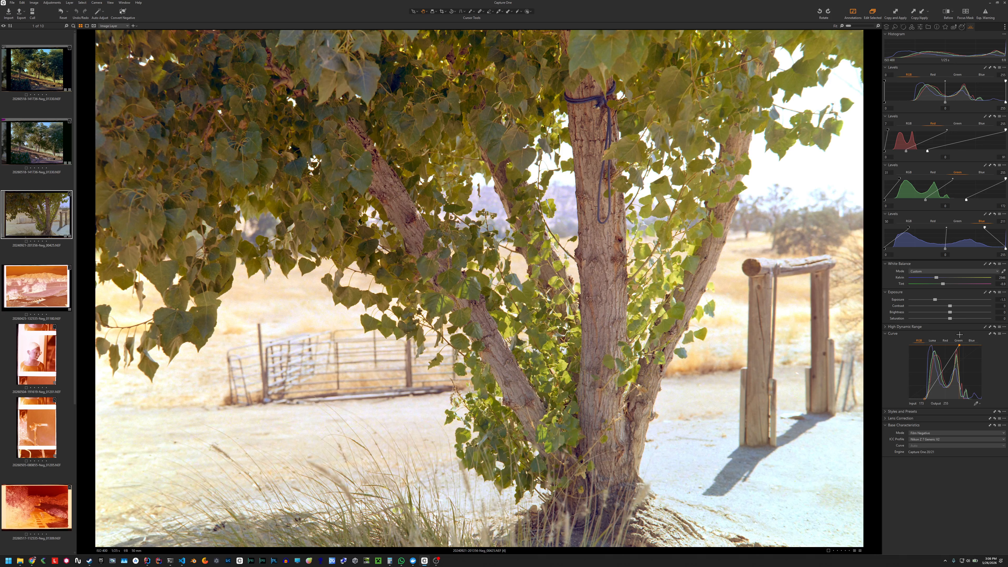
{"action": "left_click_drag", "start_coordinate": [923, 401], "coordinate": [927, 396]}
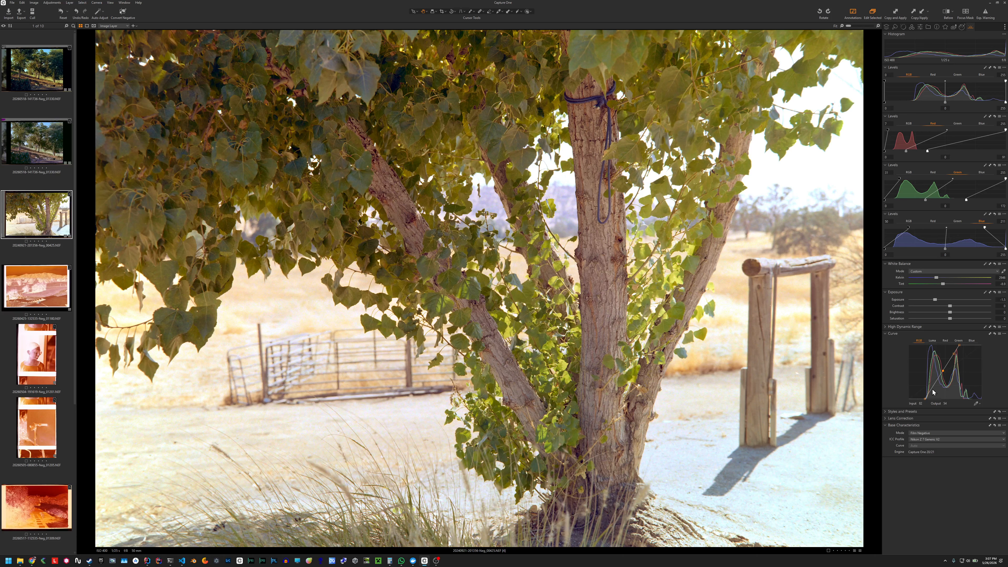
{"action": "left_click_drag", "start_coordinate": [959, 344], "coordinate": [981, 345]}
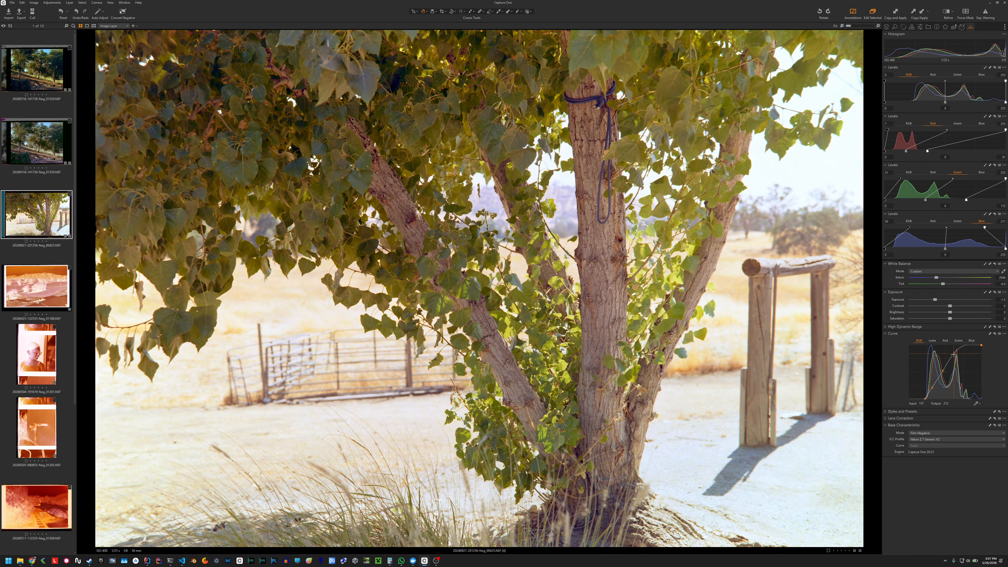
Step: Shape the RGB curve into a contrast S-curve by slightly lowering its highlight point and its shadow point
{"action": "left_click_drag", "start_coordinate": [953, 353], "coordinate": [955, 354]}
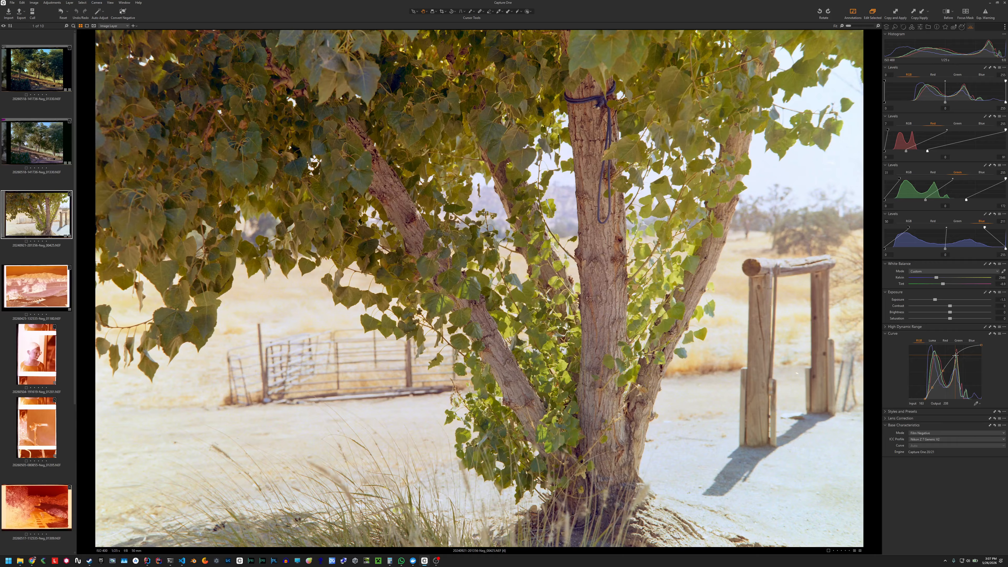
{"action": "left_click", "coordinate": [942, 370]}
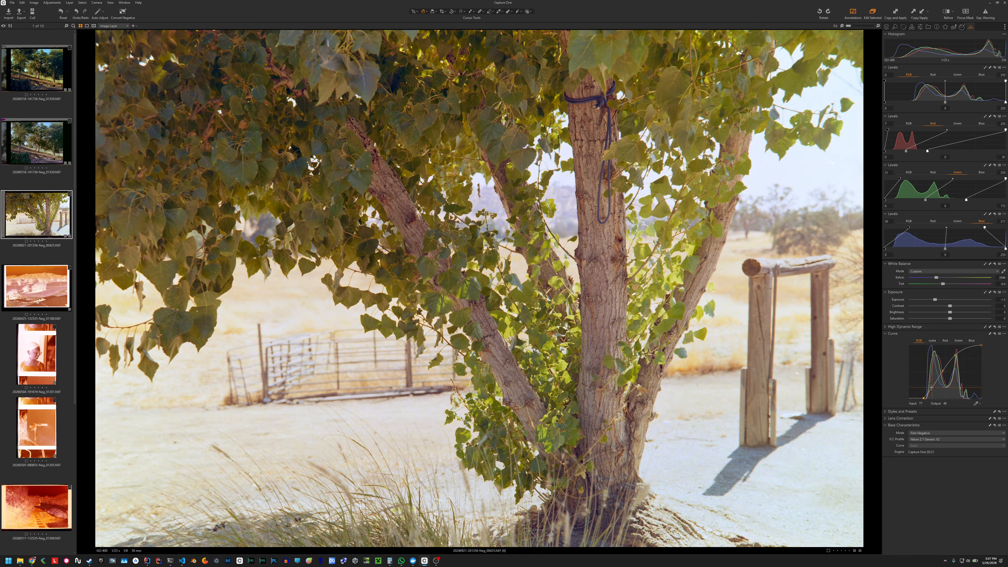
{"action": "left_click", "coordinate": [929, 390]}
{"action": "left_click_drag", "start_coordinate": [929, 390], "coordinate": [930, 393]}
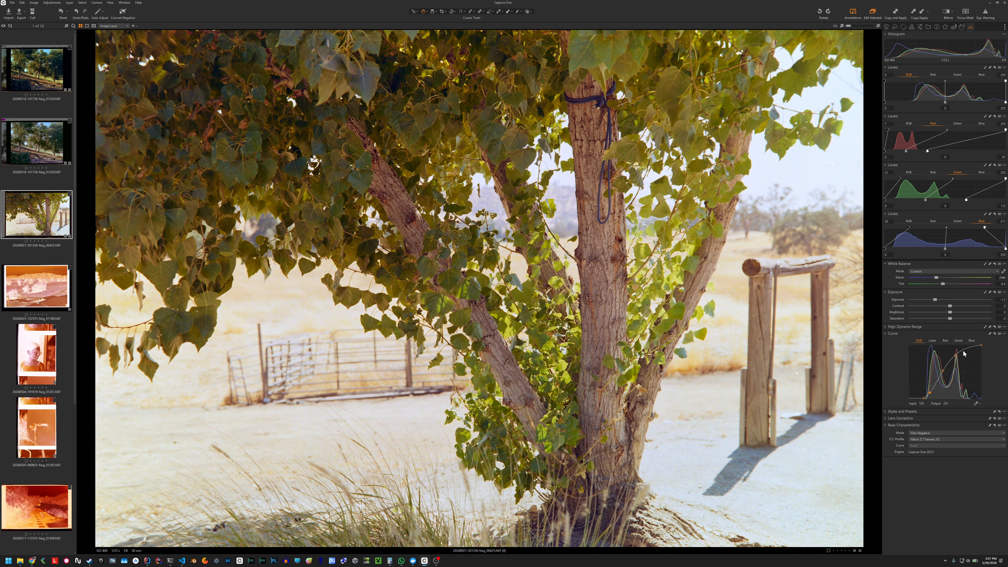
{"action": "left_click_drag", "start_coordinate": [964, 352], "coordinate": [957, 357]}
Step: Fine-tune the RGB levels' shadow and midtone input points, testing a slightly lower highlight point and returning it to full range
{"action": "left_click_drag", "start_coordinate": [885, 103], "coordinate": [889, 103]}
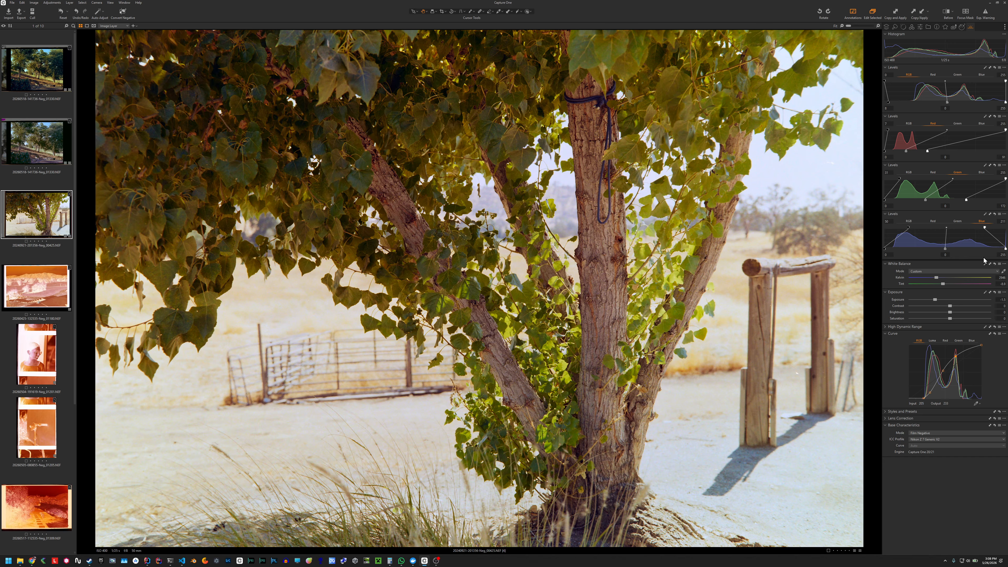
{"action": "left_click_drag", "start_coordinate": [1004, 102], "coordinate": [1002, 102]}
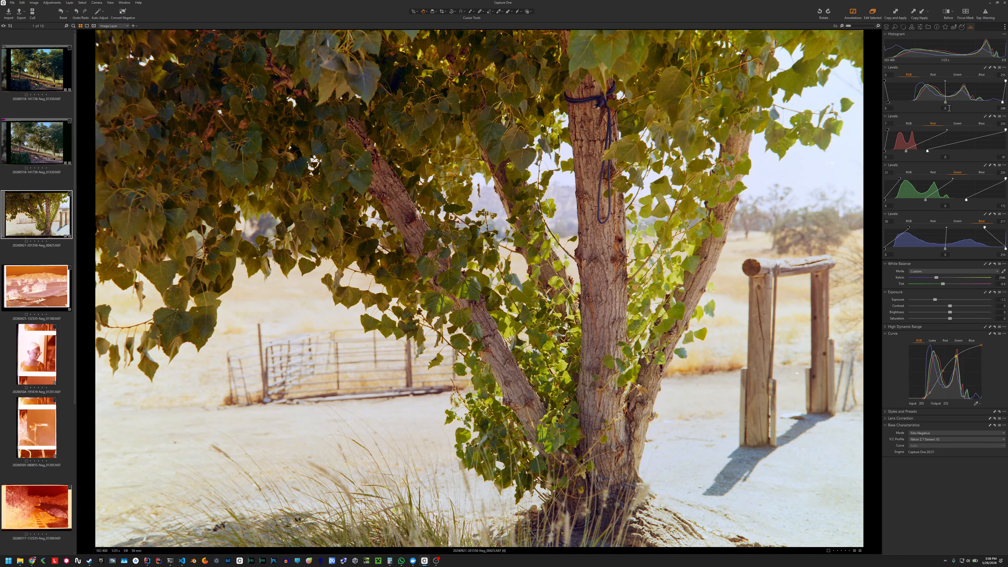
{"action": "mouse_move", "coordinate": [1002, 102]}
{"action": "left_mouse_down"}
{"action": "mouse_move", "coordinate": [994, 104]}
{"action": "mouse_move", "coordinate": [1005, 102]}
{"action": "left_mouse_up"}
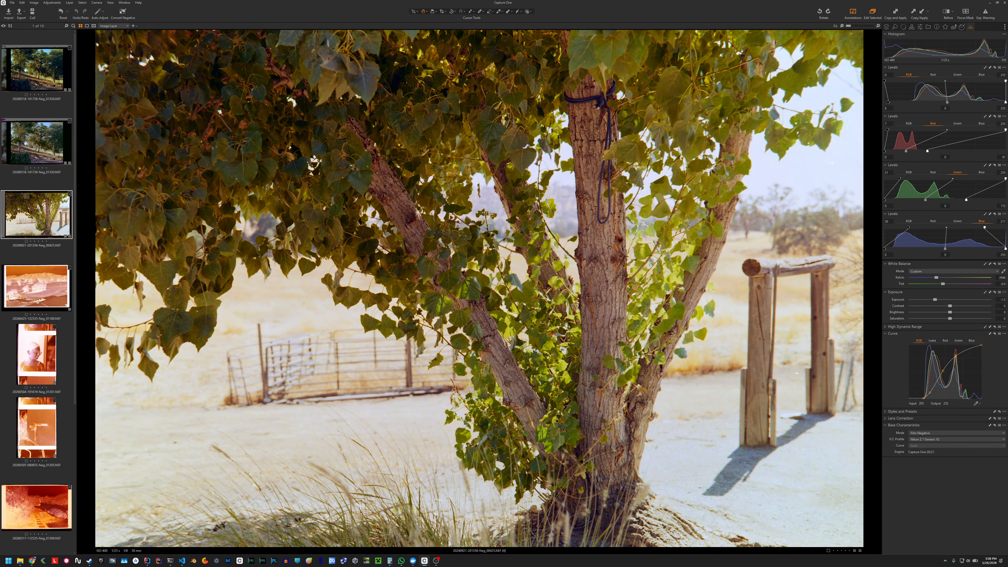
{"action": "left_click_drag", "start_coordinate": [948, 103], "coordinate": [944, 103]}
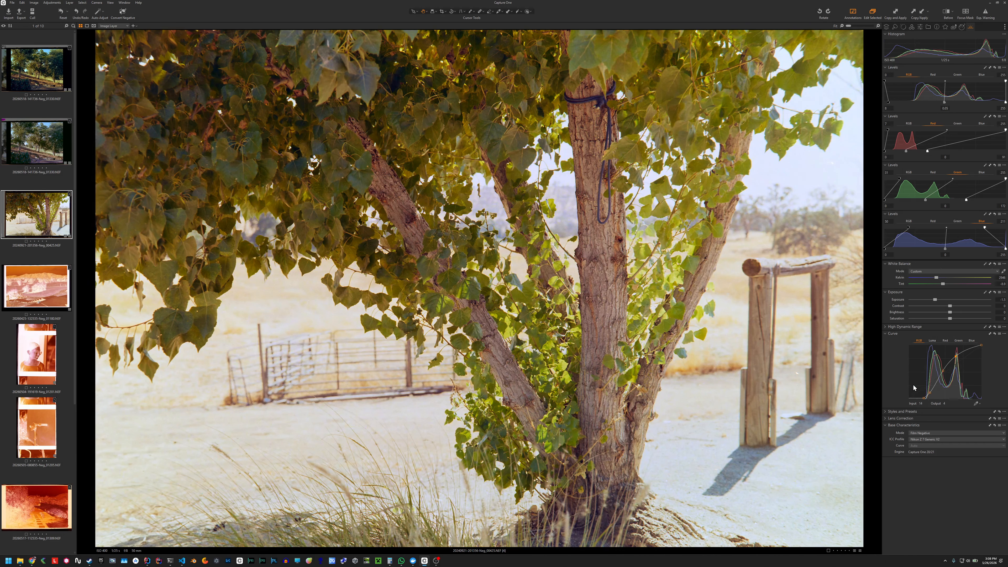
{"action": "left_click_drag", "start_coordinate": [944, 103], "coordinate": [890, 105]}
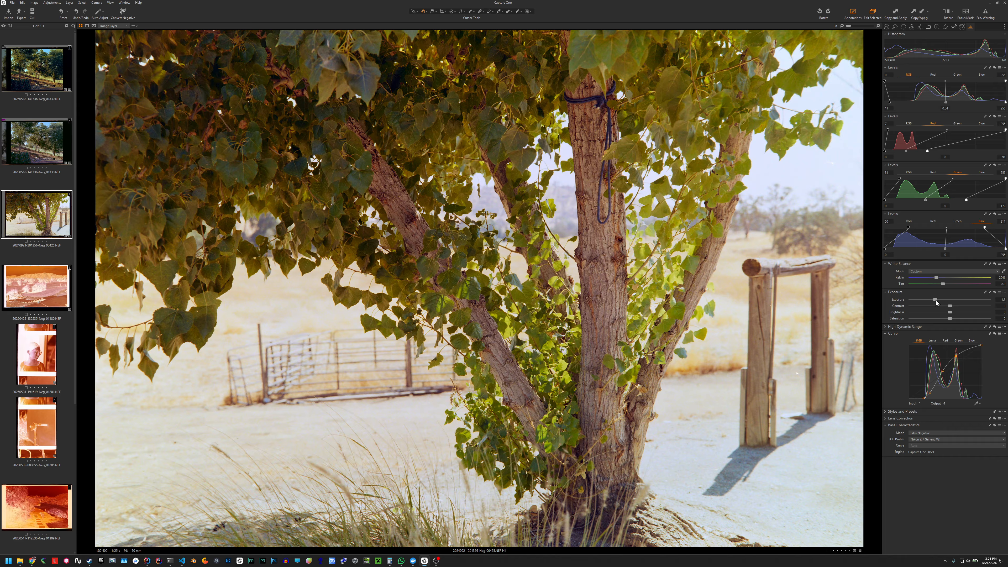
Step: Try a slight exposure increase and undo it
{"action": "left_click_drag", "start_coordinate": [934, 300], "coordinate": [935, 297]}
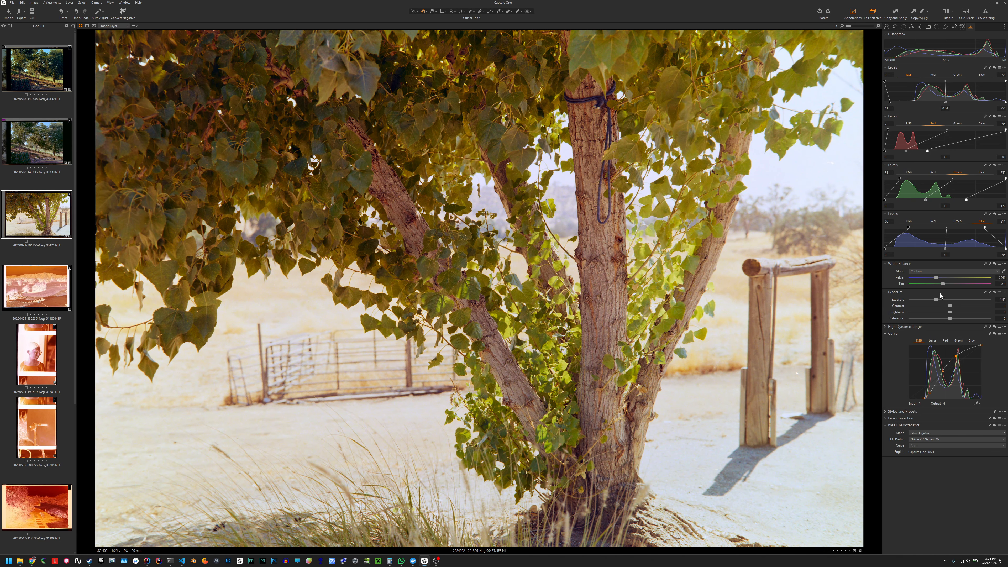
{"action": "key", "text": "ctrl+z"}
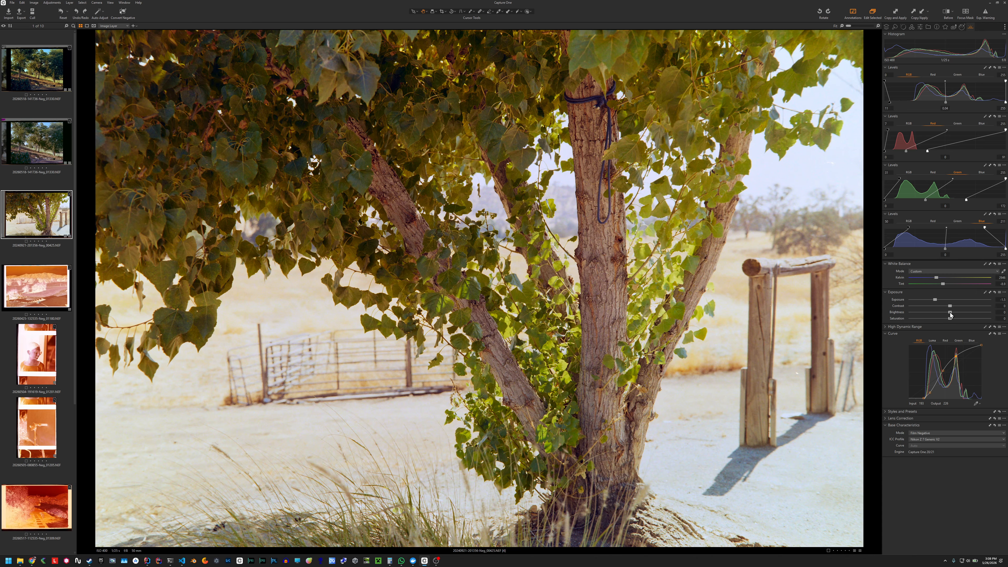
Step: Lower the brightness to darken the midtones, and return the RGB levels' shadow input point to the bottom of its range
{"action": "left_click_drag", "start_coordinate": [950, 313], "coordinate": [947, 316]}
{"action": "left_click_drag", "start_coordinate": [948, 315], "coordinate": [945, 316]}
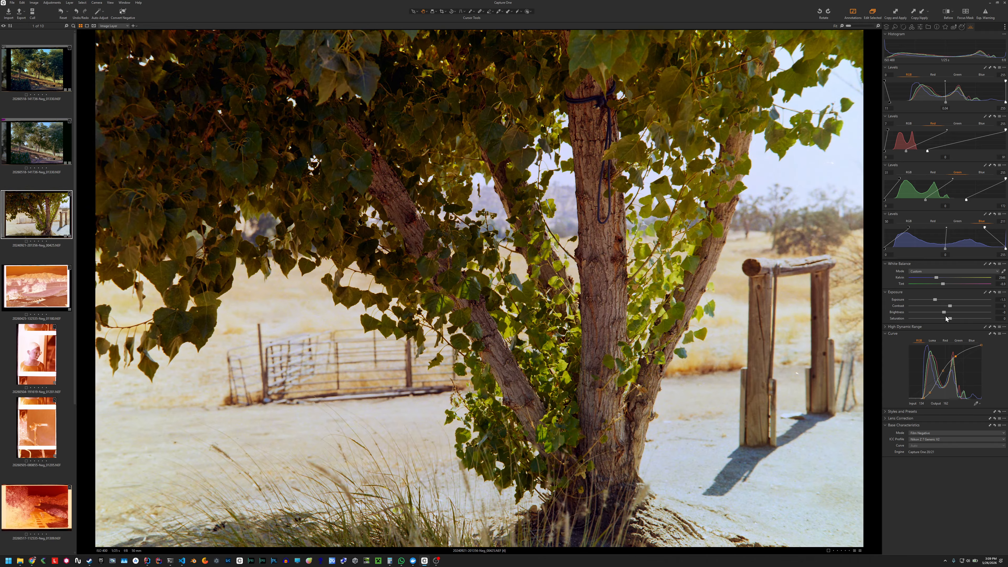
{"action": "left_click_drag", "start_coordinate": [944, 313], "coordinate": [940, 315]}
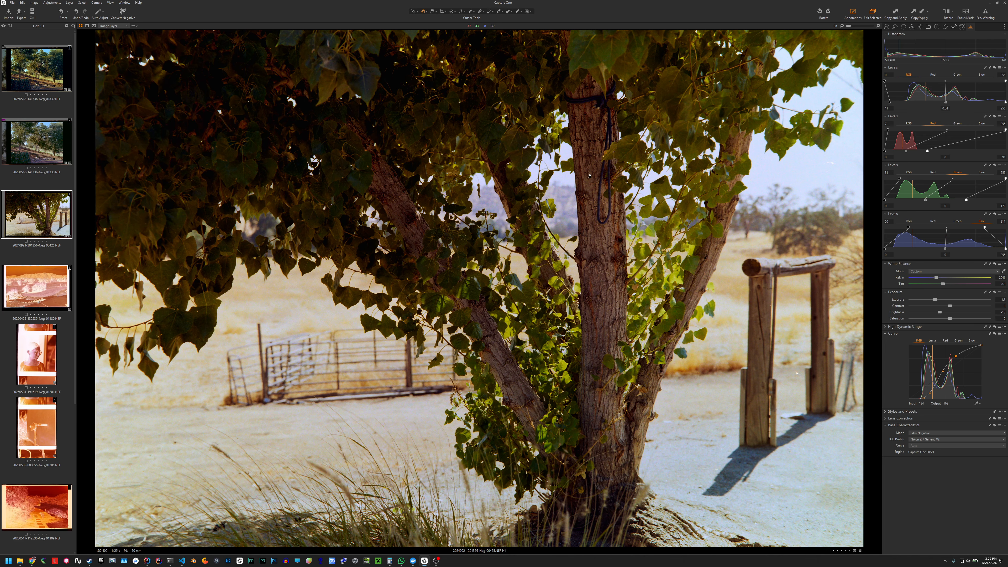
{"action": "left_click_drag", "start_coordinate": [891, 102], "coordinate": [883, 104]}
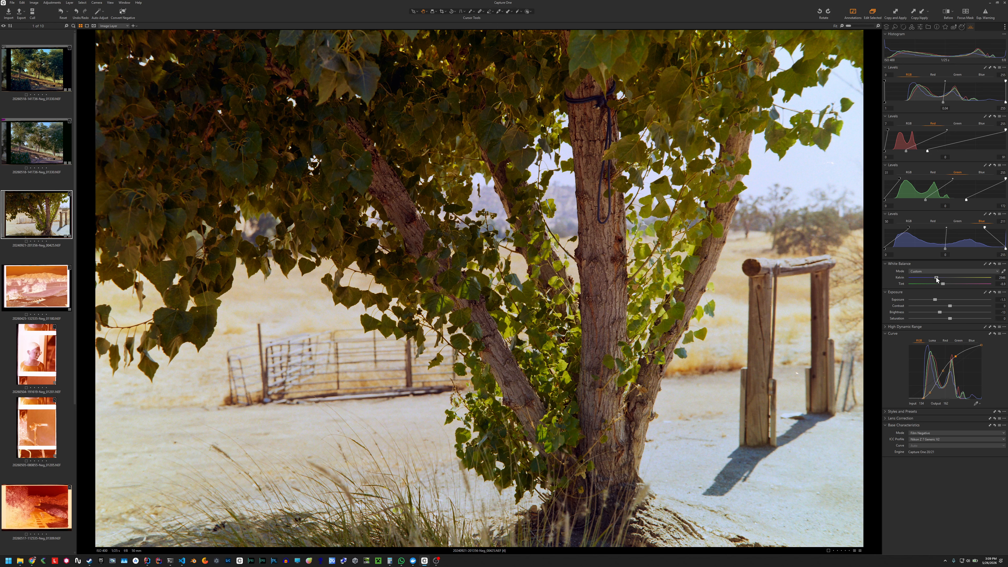
Step: Test the lowest white balance Kelvin value and undo it, and raise Kelvin slightly to cool the picture
{"action": "left_click_drag", "start_coordinate": [936, 279], "coordinate": [936, 278]}
{"action": "left_click_drag", "start_coordinate": [937, 278], "coordinate": [878, 280]}
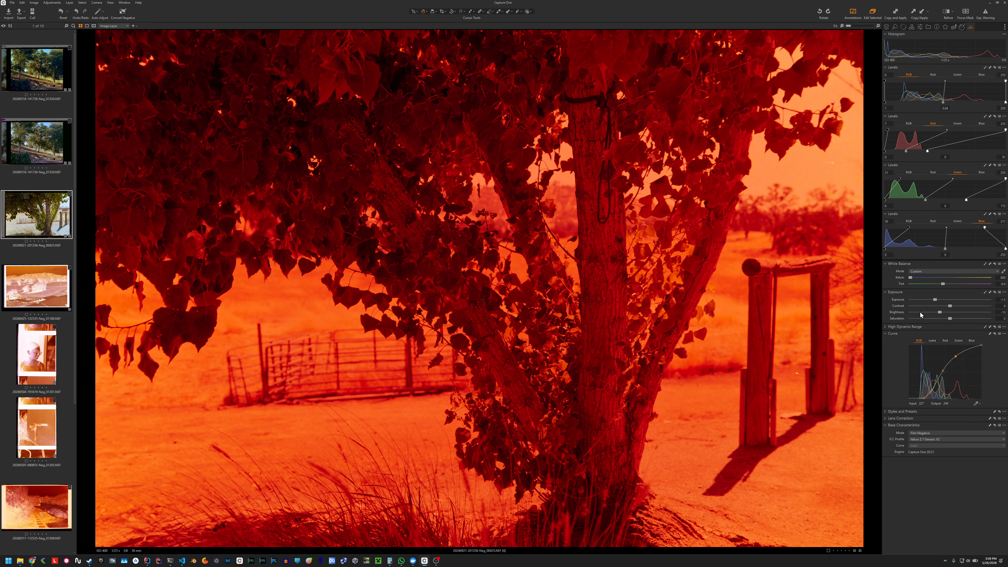
{"action": "key", "text": "ctrl+z"}
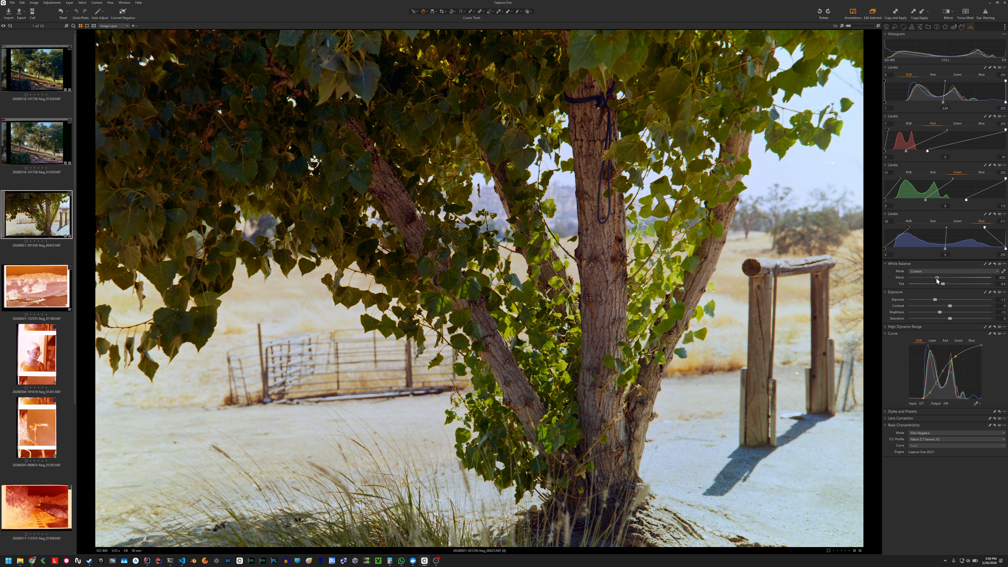
{"action": "left_click_drag", "start_coordinate": [936, 280], "coordinate": [937, 280]}
{"action": "left_click_drag", "start_coordinate": [937, 278], "coordinate": [937, 280]}
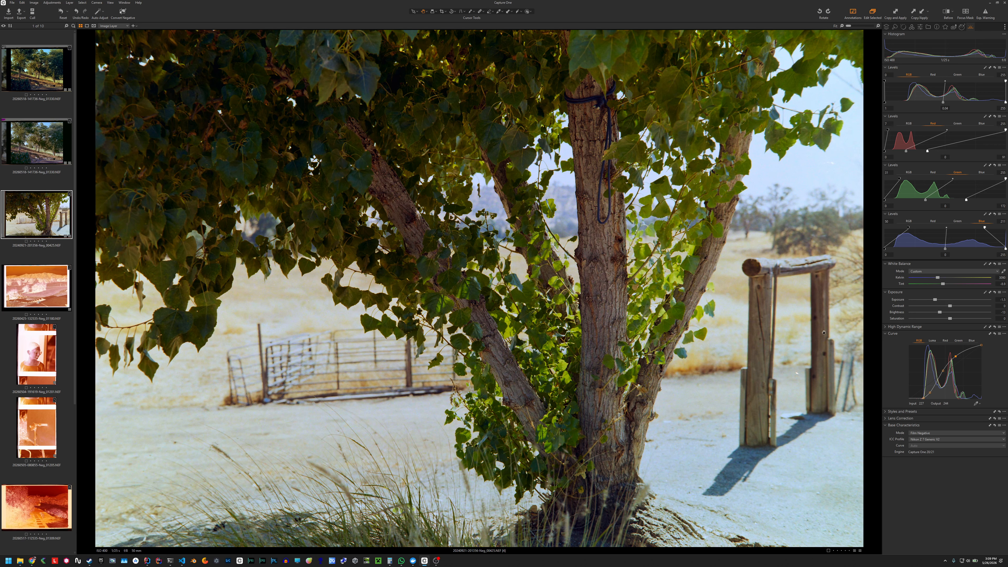